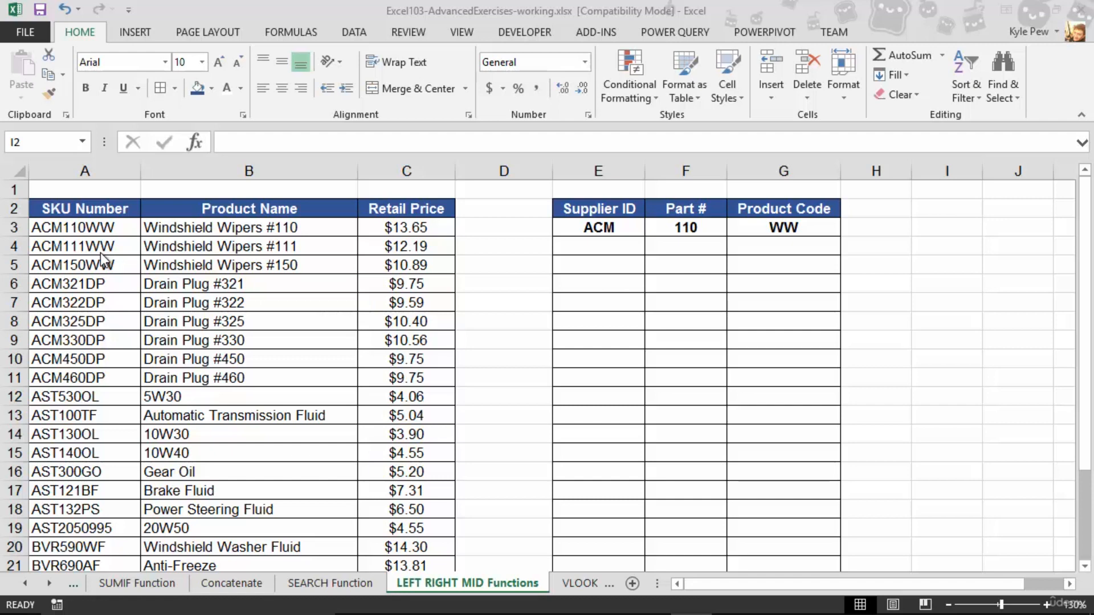
# Extract the supplier ID in cell E4 with the LEFT function, using A4 as the text and 3 as the number of characters
pyautogui.click(583, 246)
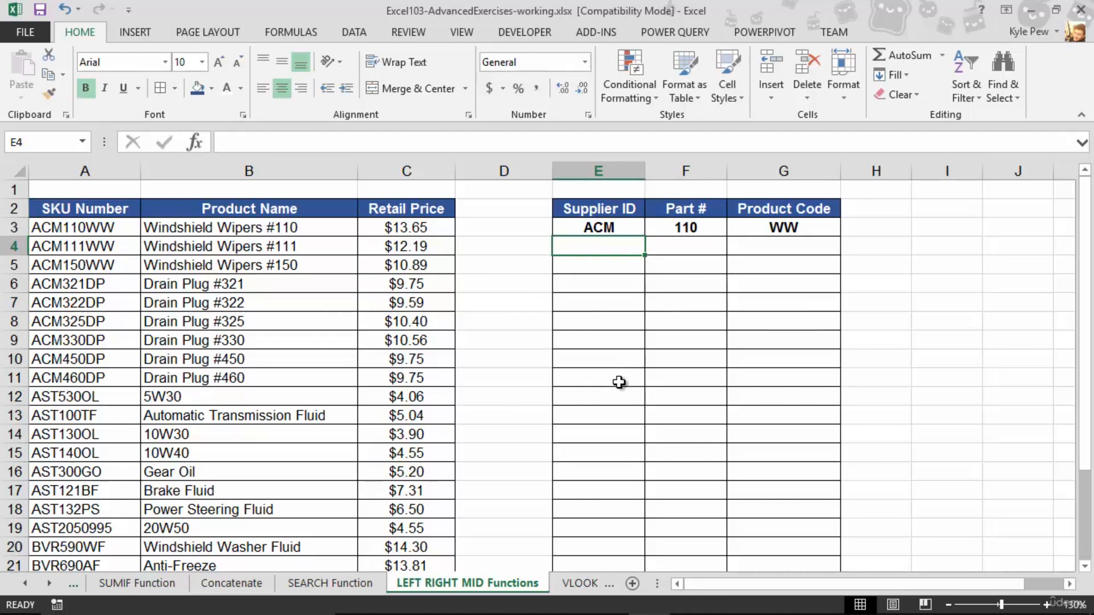
pyautogui.click(302, 35)
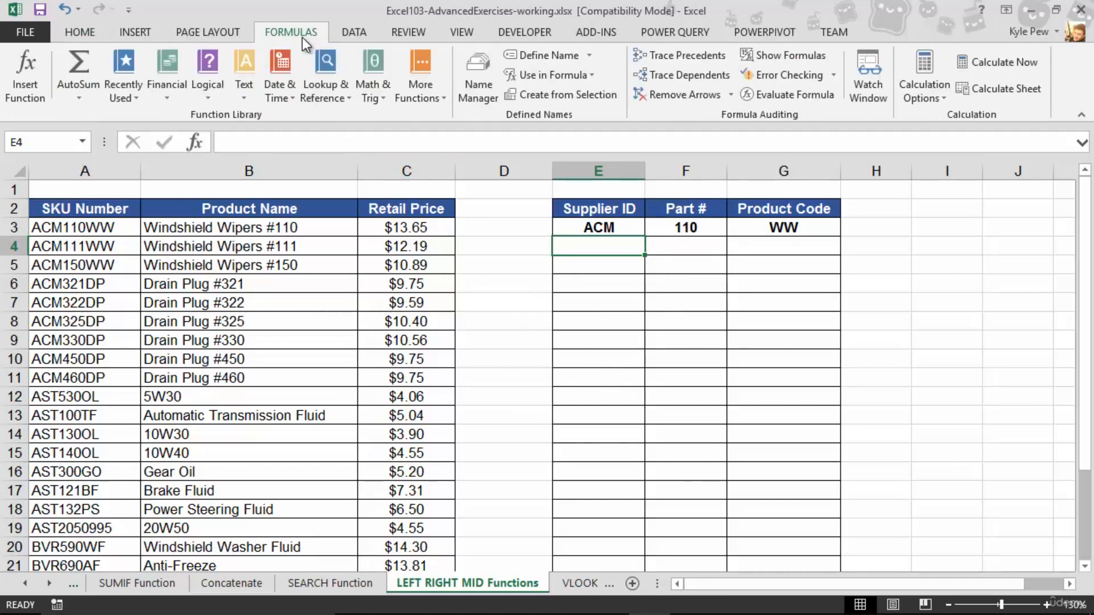
pyautogui.click(238, 90)
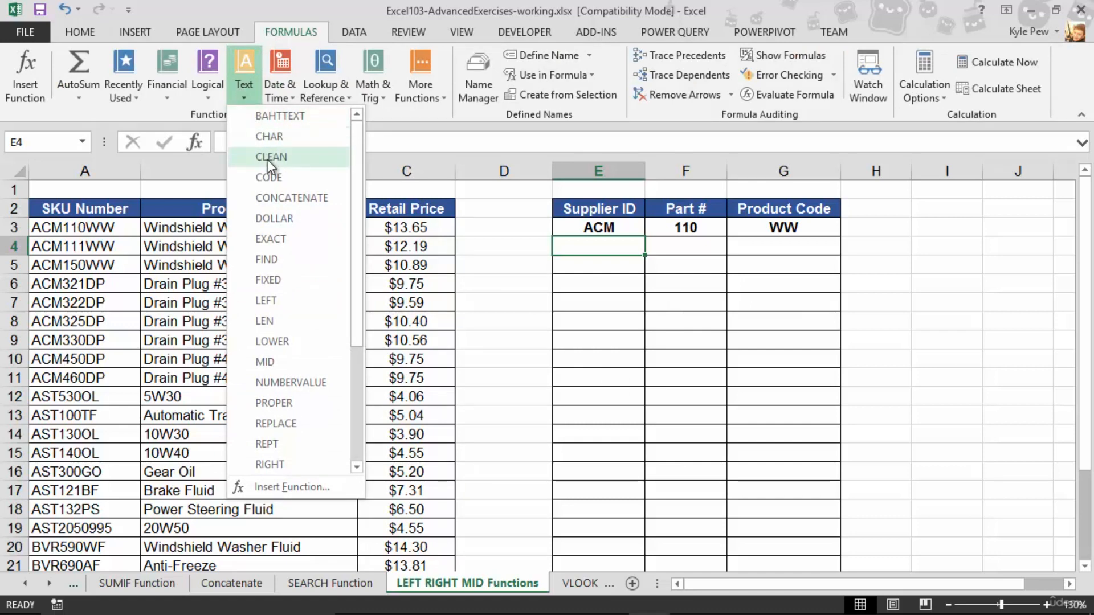
pyautogui.click(283, 300)
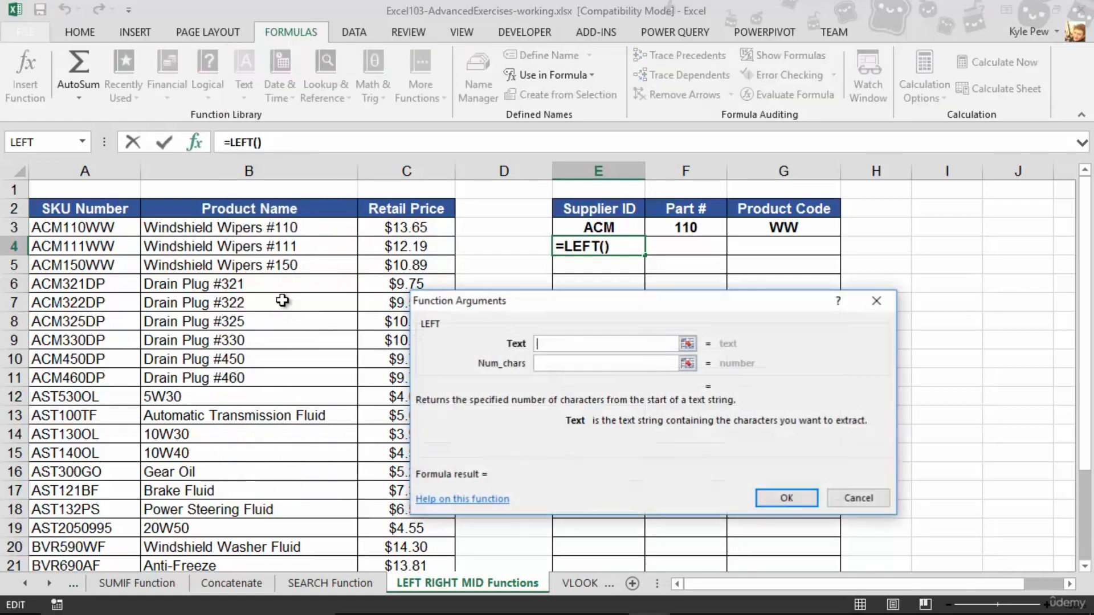
pyautogui.moveTo(515, 297); pyautogui.dragTo(217, 189)
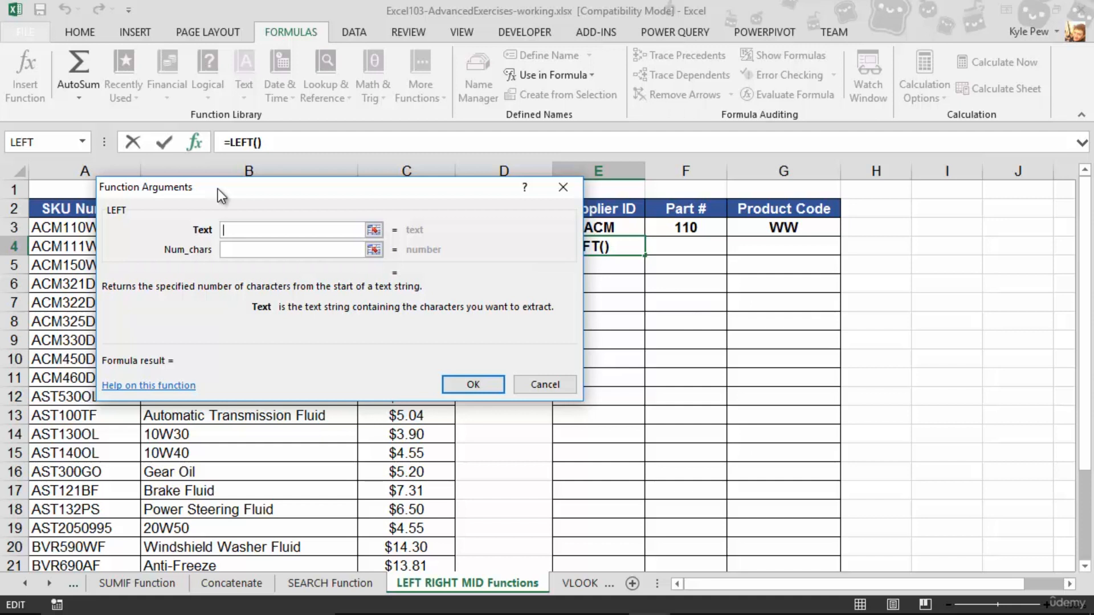
pyautogui.moveTo(218, 189); pyautogui.dragTo(292, 243)
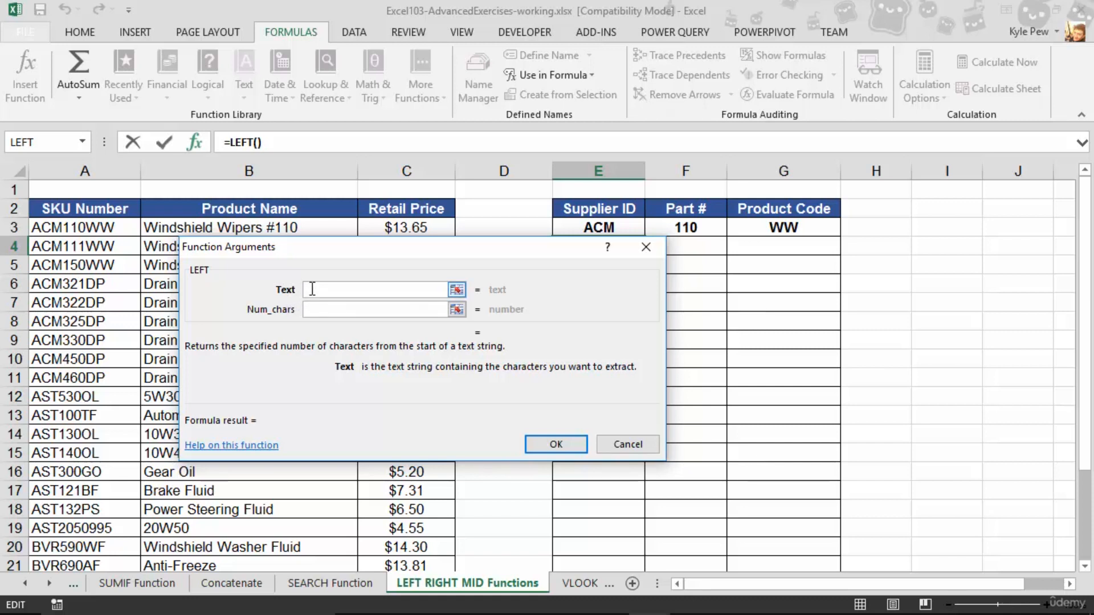
pyautogui.moveTo(399, 251); pyautogui.dragTo(408, 296)
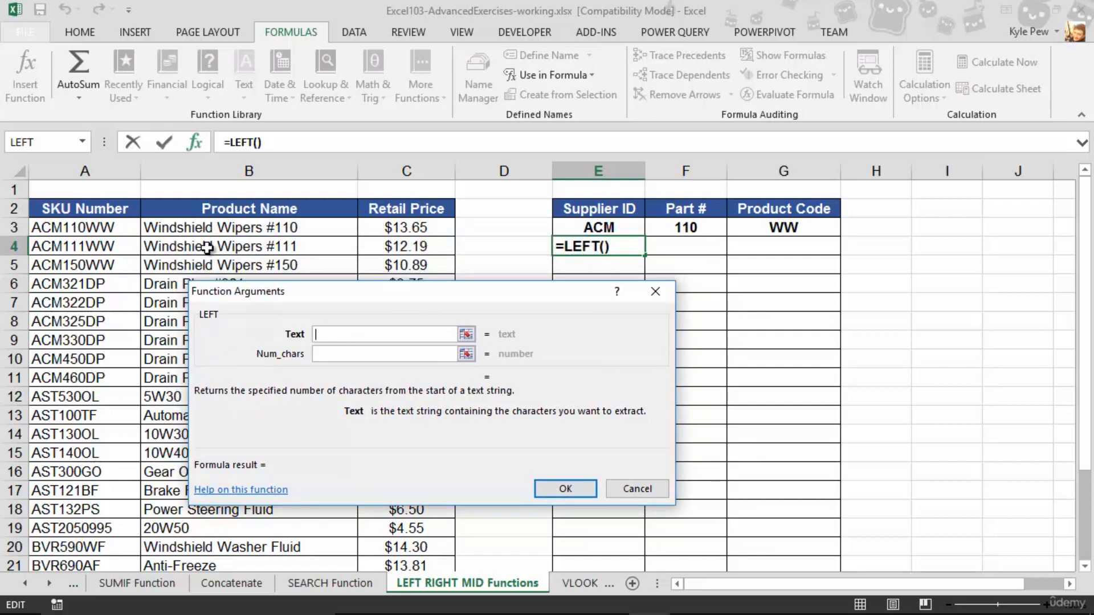
pyautogui.click(78, 247)
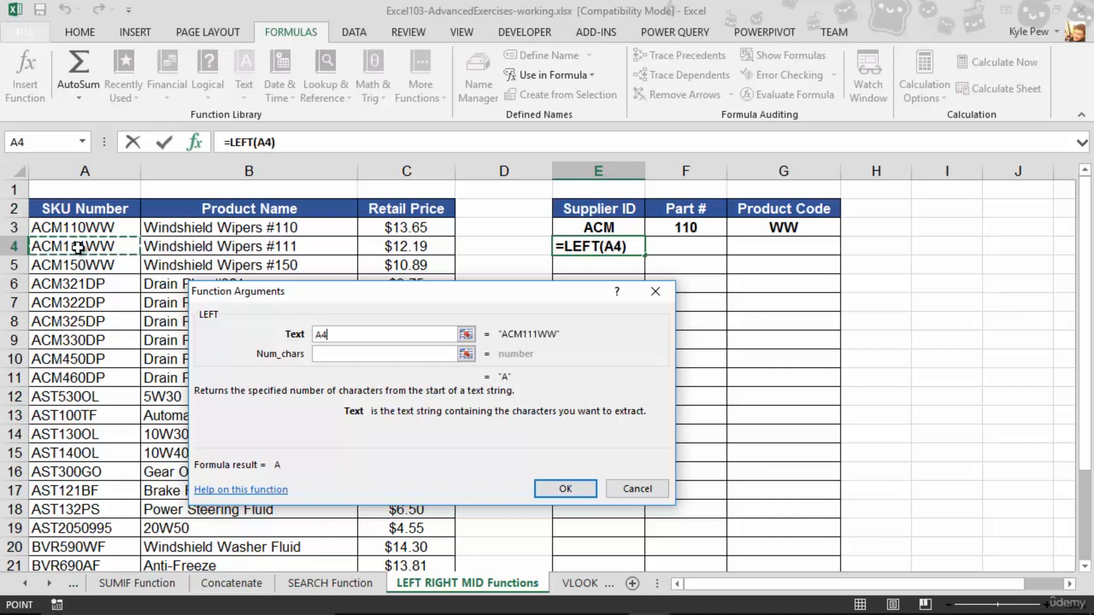
pyautogui.click(332, 355)
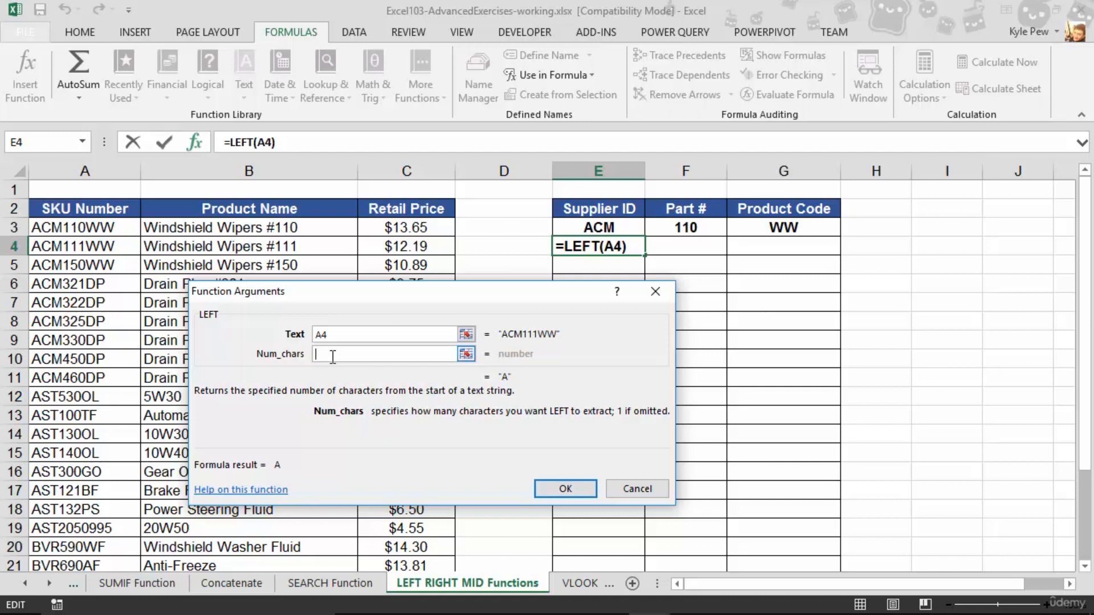
pyautogui.write('3')
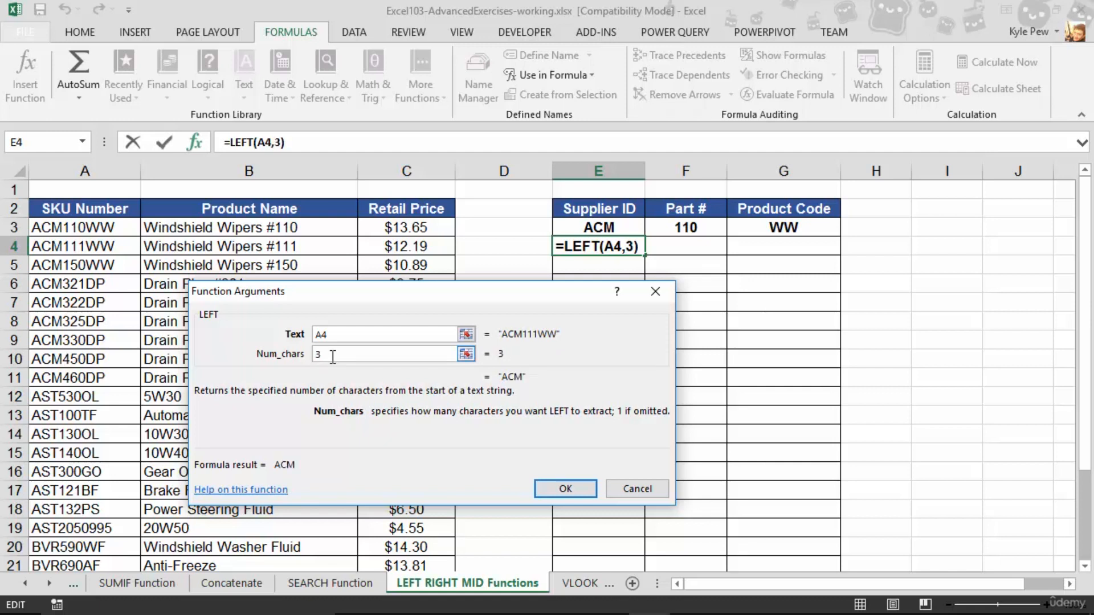
pyautogui.click(346, 336)
pyautogui.click(330, 354)
pyautogui.click(565, 490)
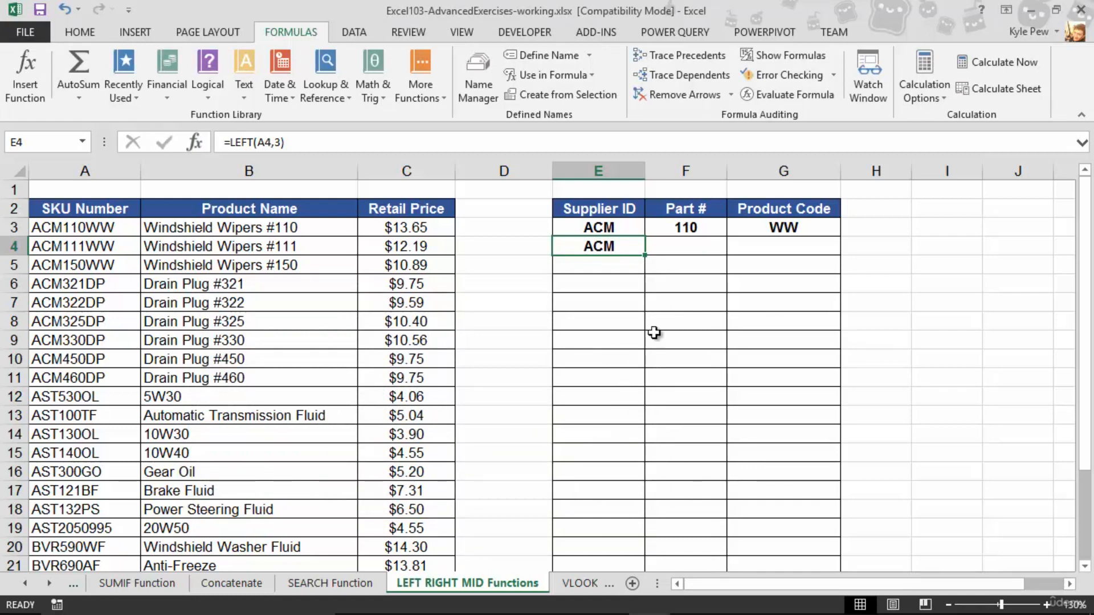
# Extract the product code in cell G4 with the RIGHT function, using A4 as the text and 2 as the number of characters
pyautogui.click(745, 251)
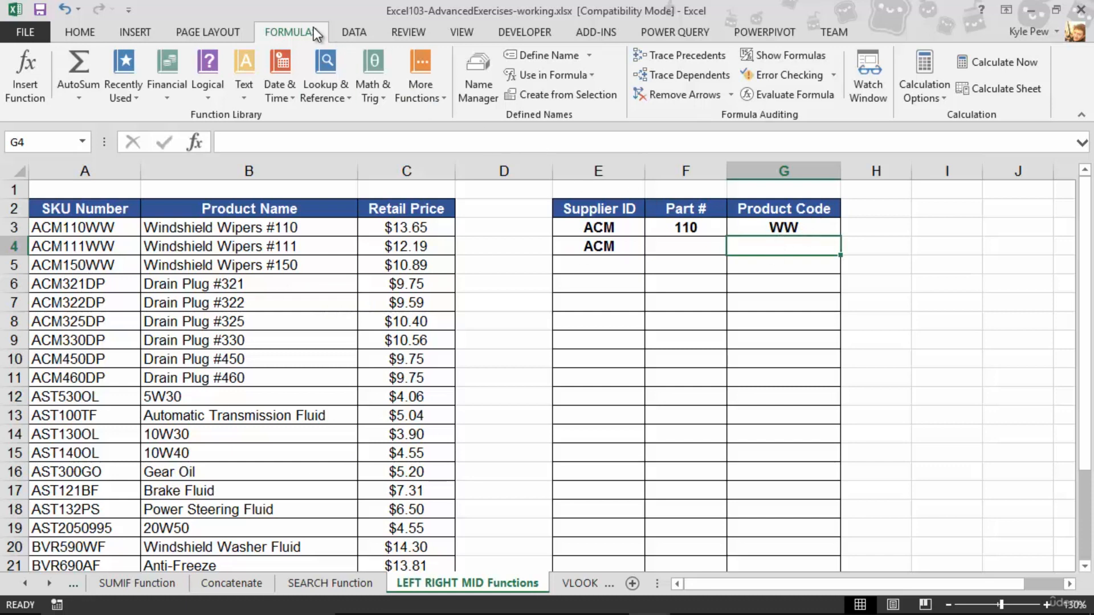
pyautogui.click(248, 97)
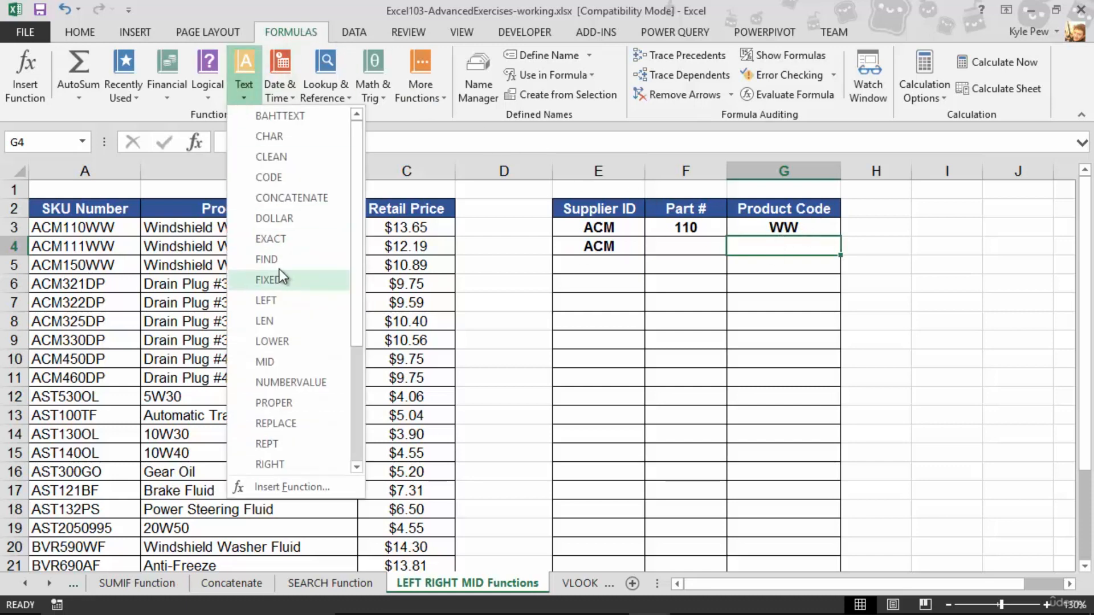
pyautogui.scroll(-3, 279, 269)
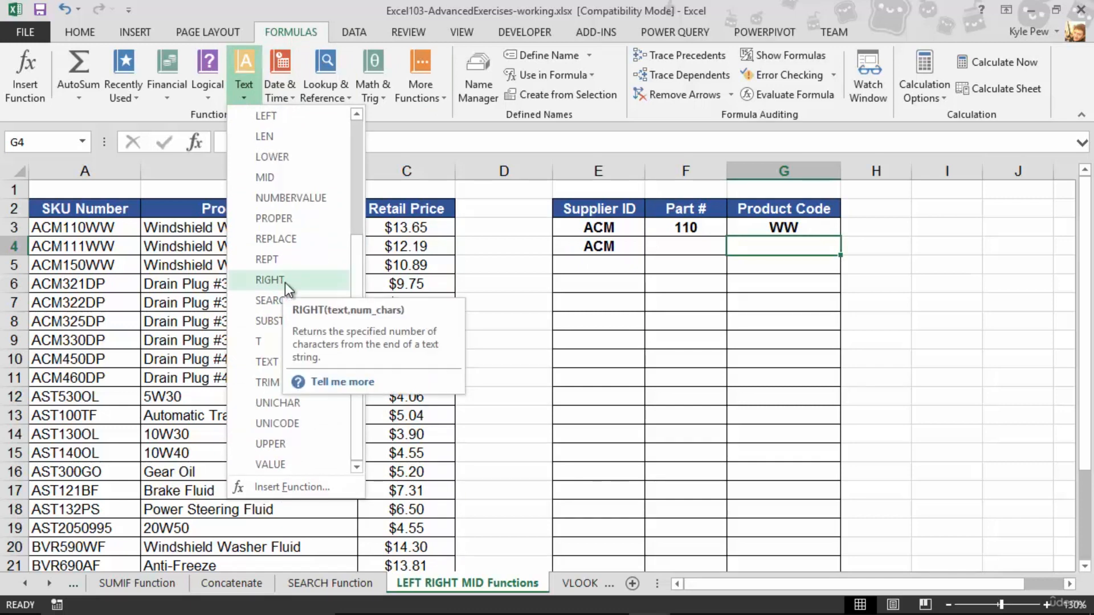
pyautogui.click(285, 283)
pyautogui.moveTo(309, 295); pyautogui.dragTo(258, 231)
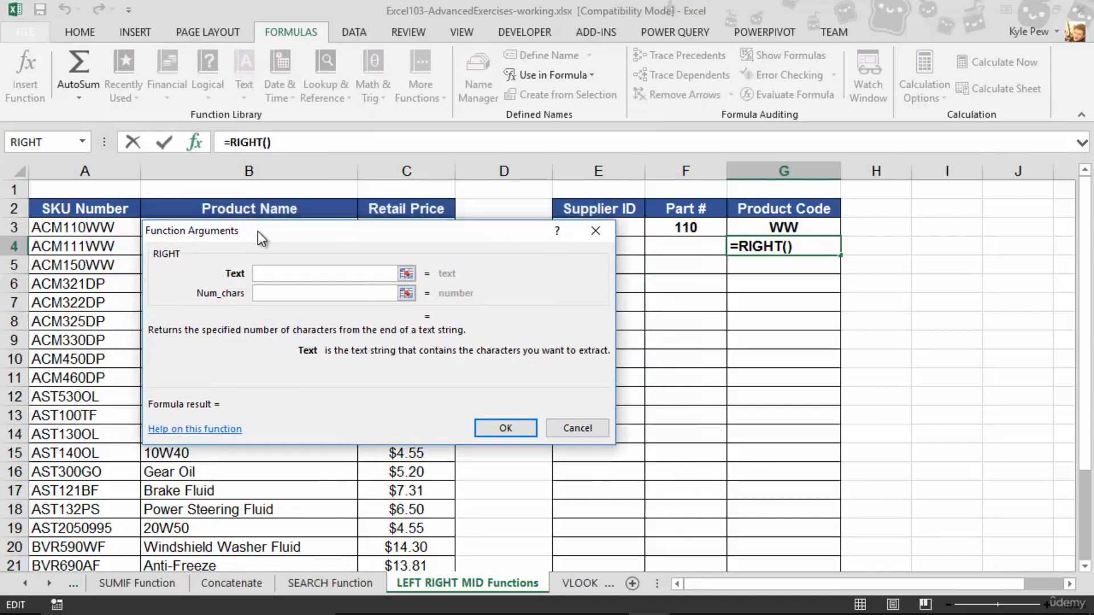
pyautogui.click(83, 246)
pyautogui.click(260, 294)
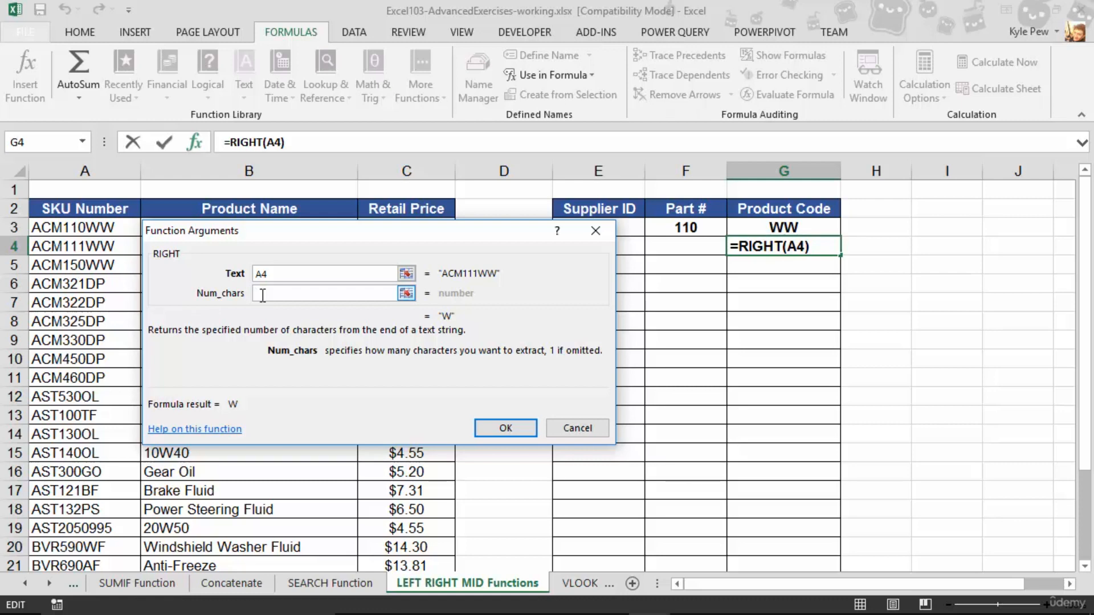
pyautogui.write('2')
pyautogui.click(500, 430)
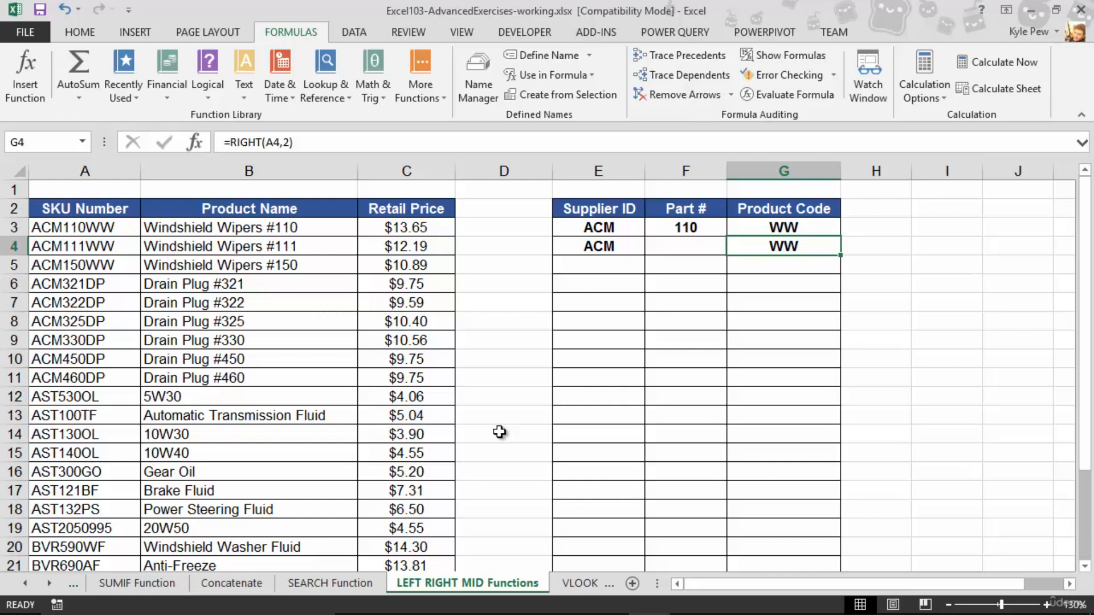
# Extract the part number in cell F4 with the MID function, using text A4, start position 4 and 3 characters
pyautogui.click(693, 244)
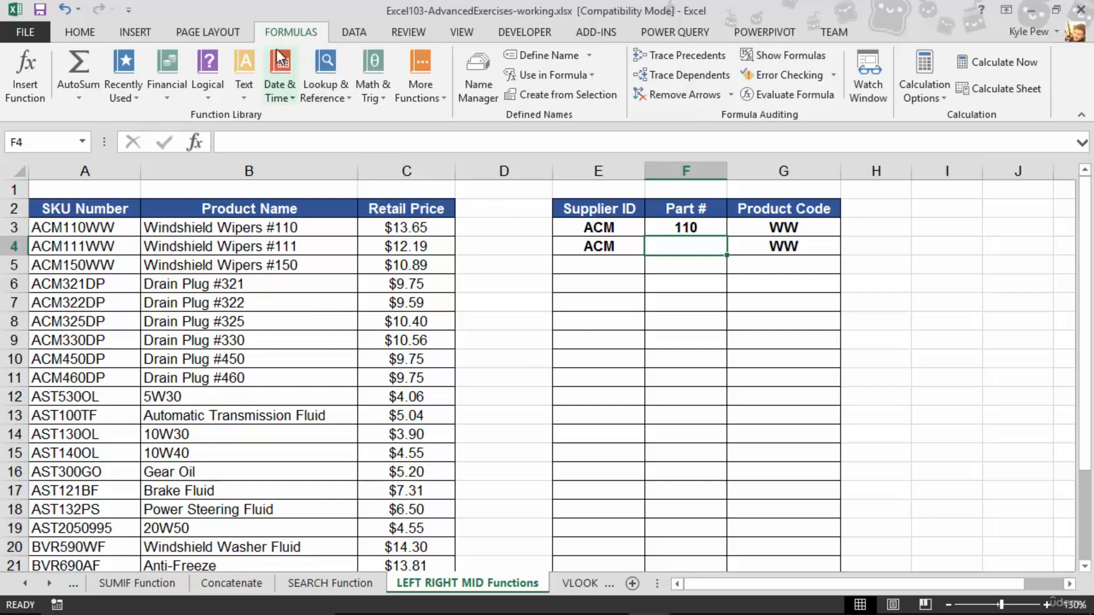
pyautogui.click(244, 90)
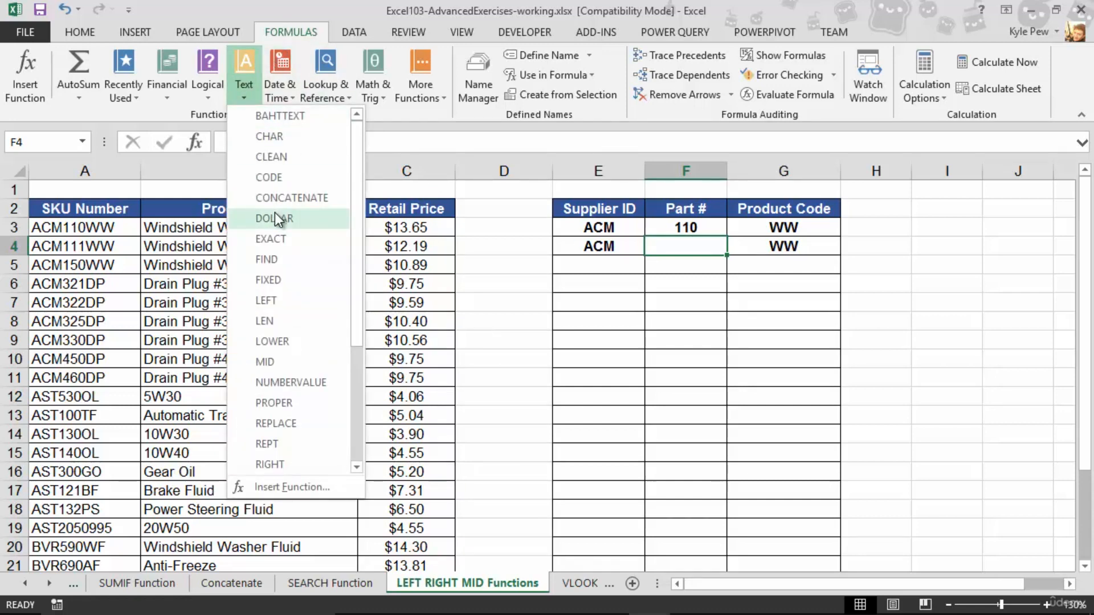
pyautogui.scroll(-2, 276, 217)
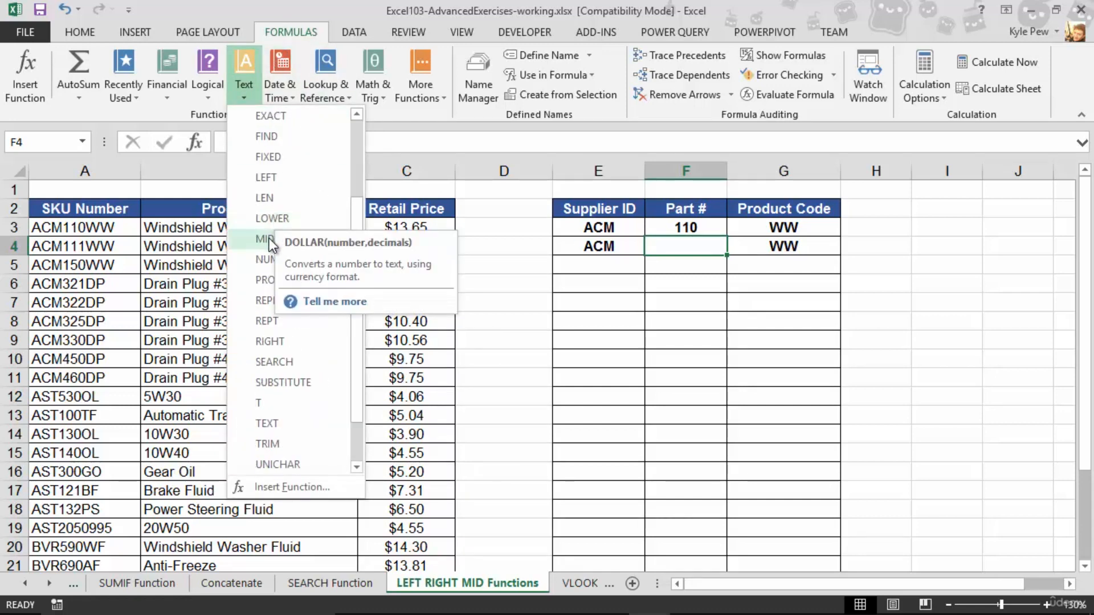
pyautogui.click(269, 238)
pyautogui.moveTo(280, 220); pyautogui.dragTo(334, 262)
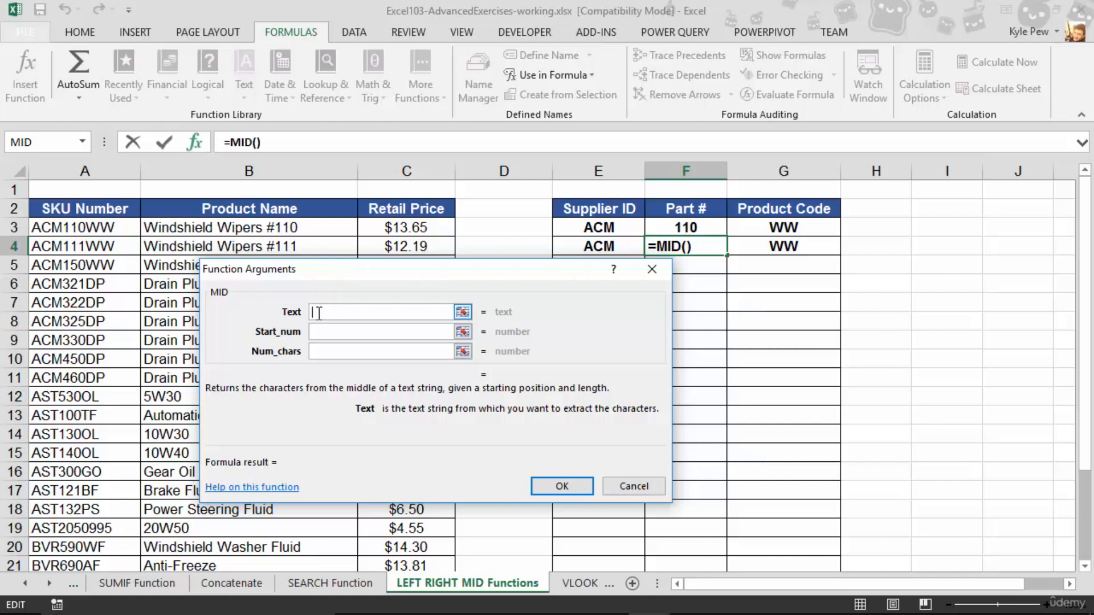
pyautogui.click(59, 249)
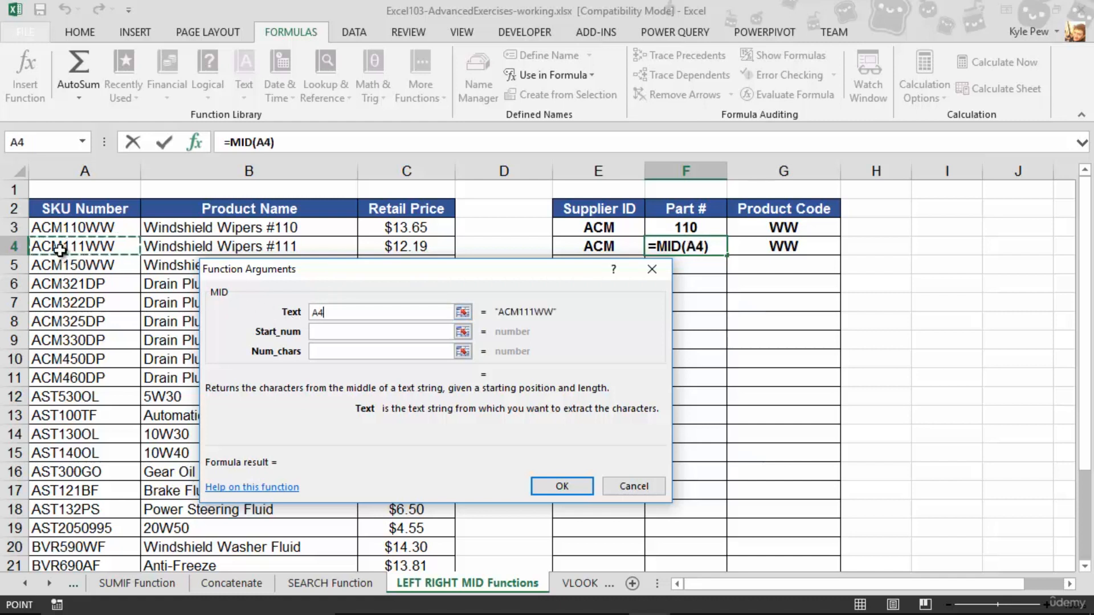
pyautogui.click(329, 330)
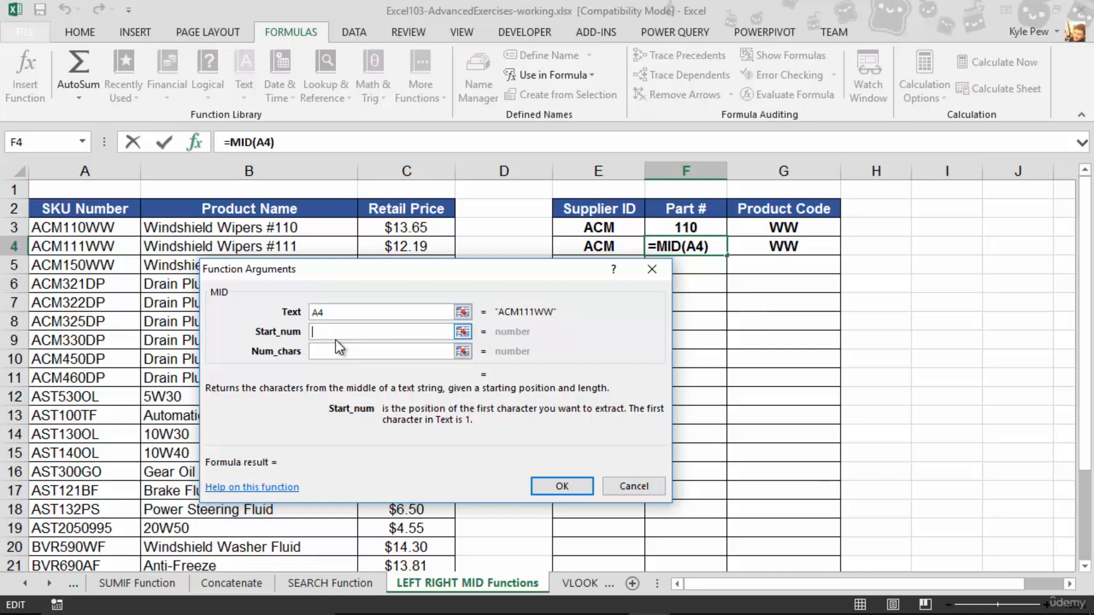
pyautogui.write('4')
pyautogui.press('Tab')
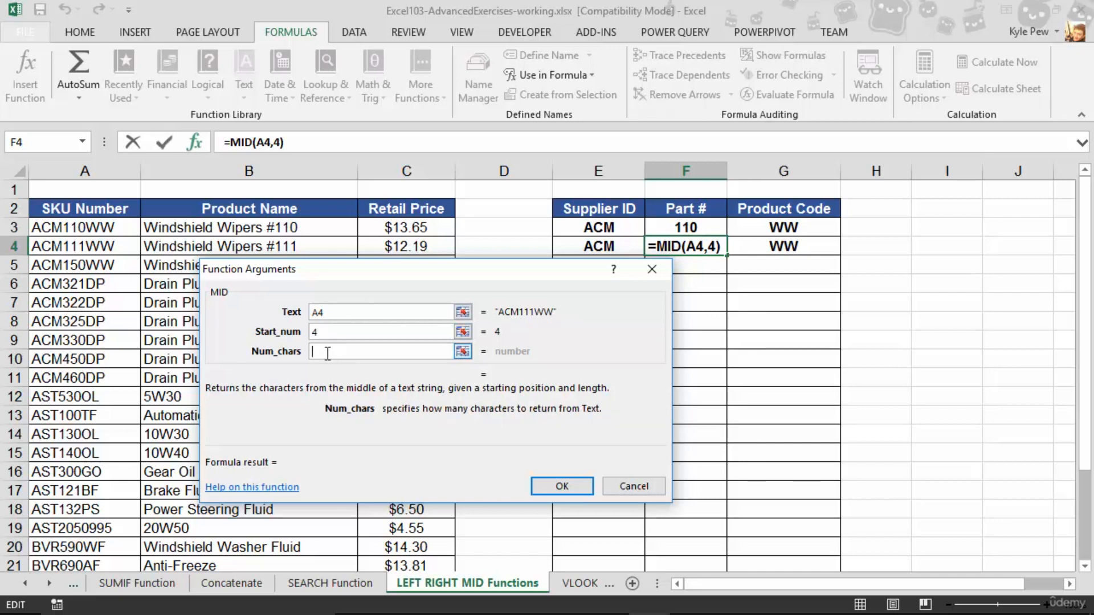
pyautogui.write('3')
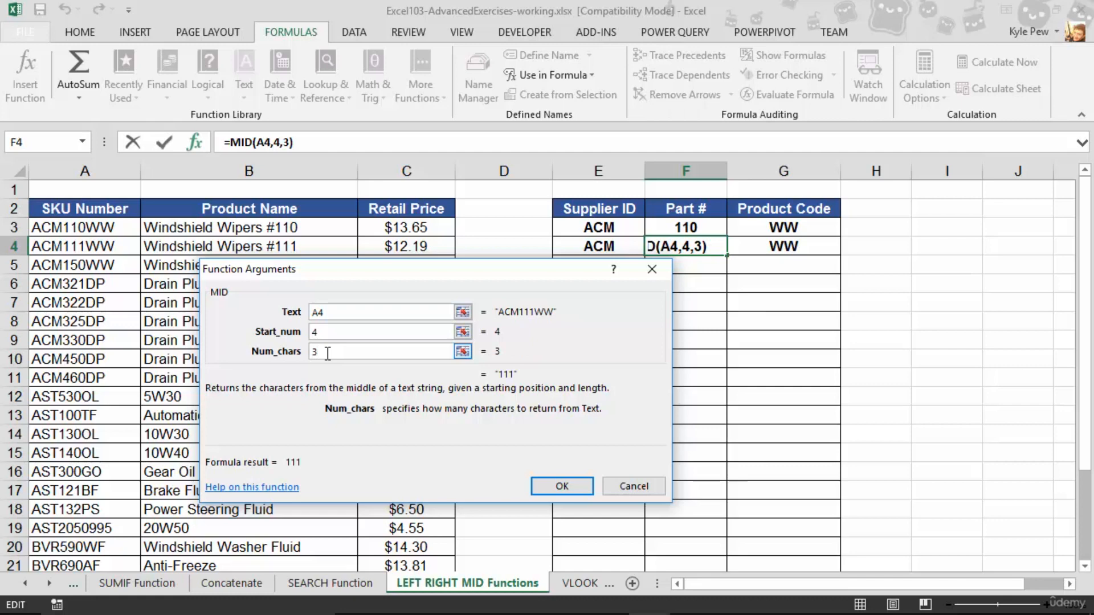
pyautogui.click(574, 486)
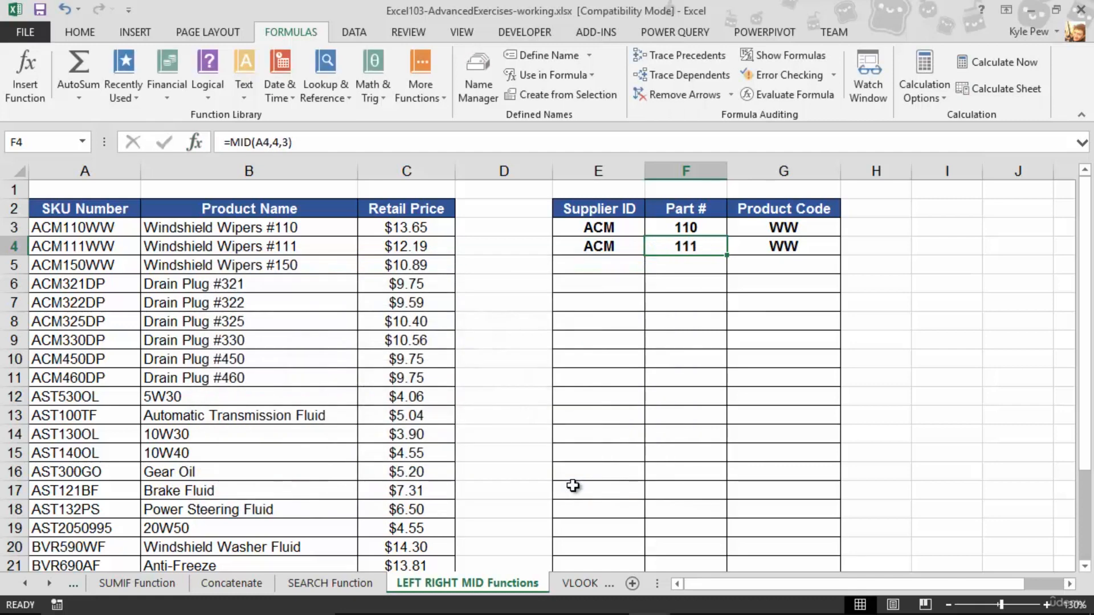